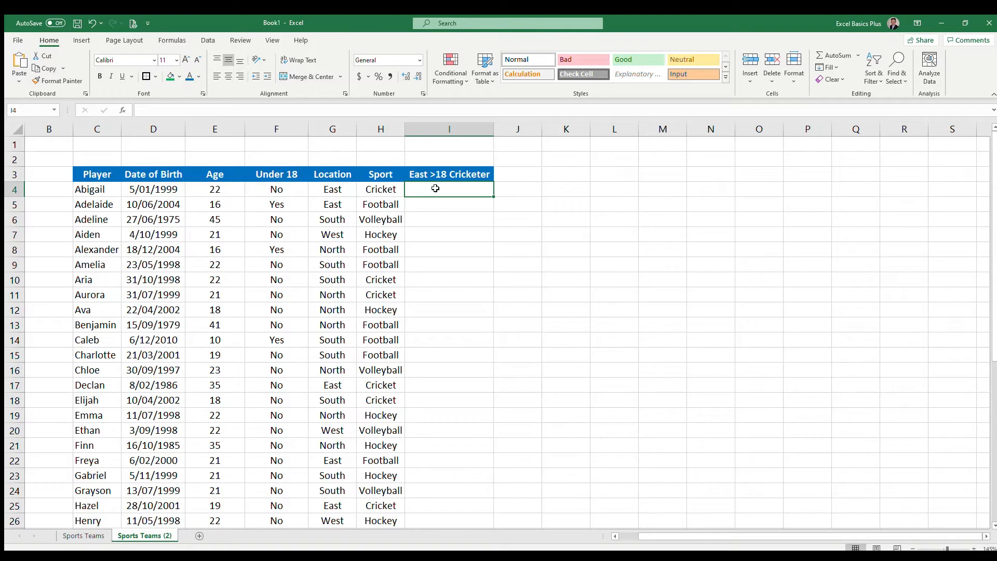
Step: Start an IF formula in I4 with a nested AND whose first condition is G4="East"
click(288, 190)
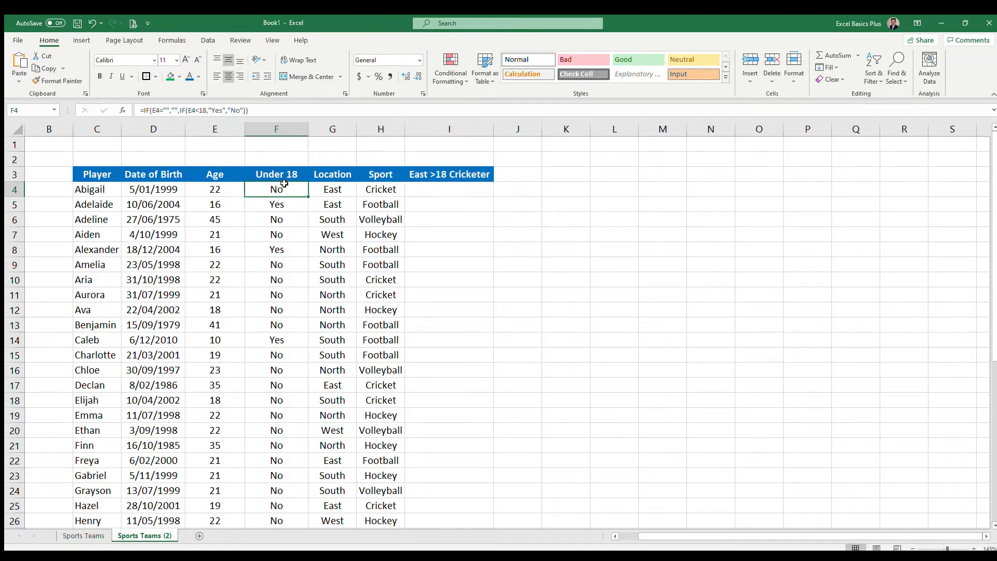
click(344, 189)
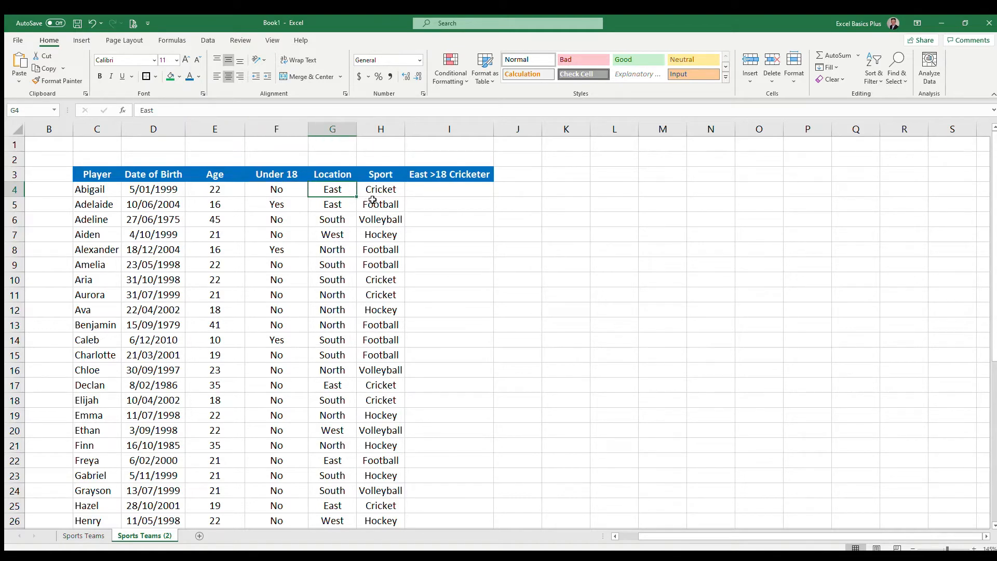
click(395, 187)
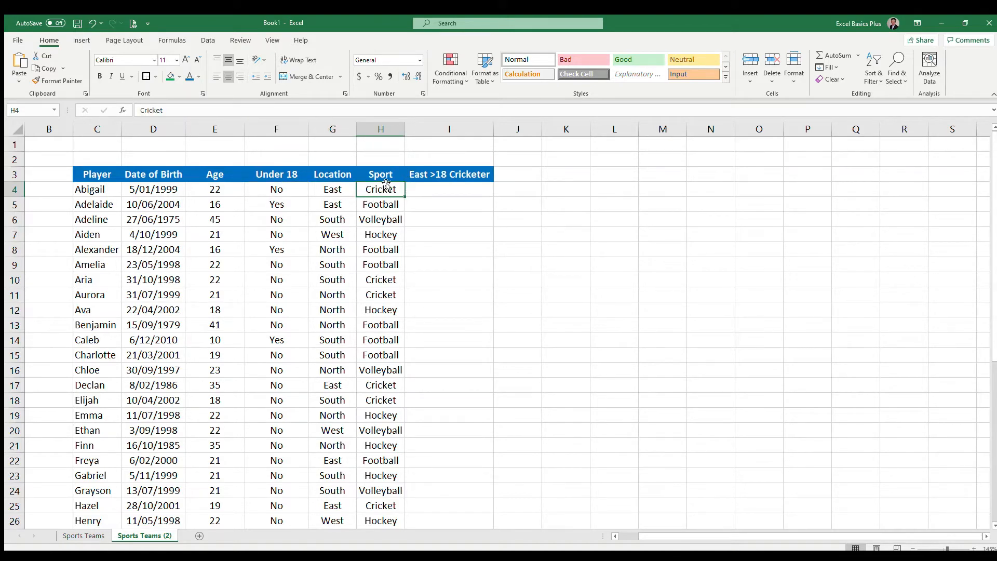
click(447, 188)
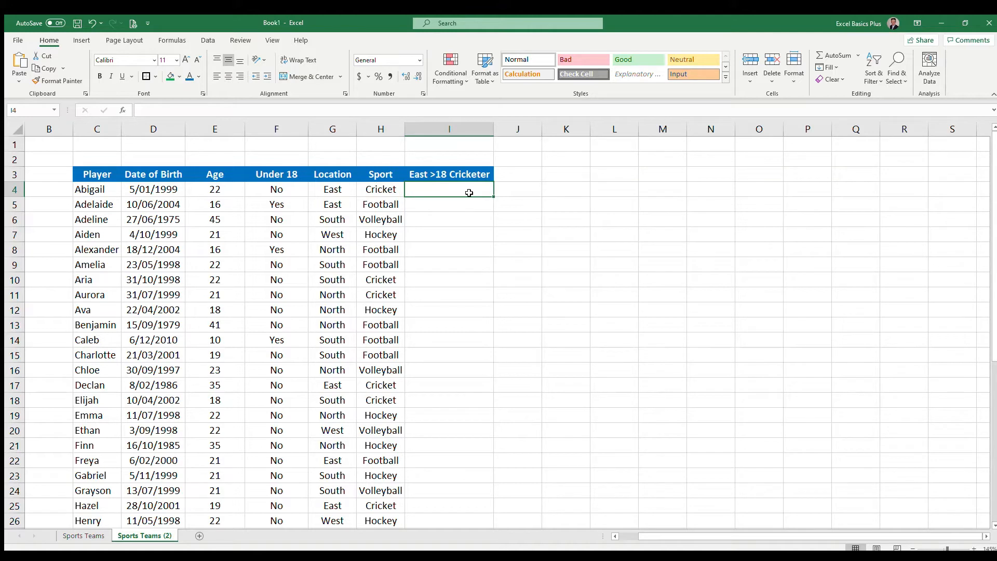
text(=if()
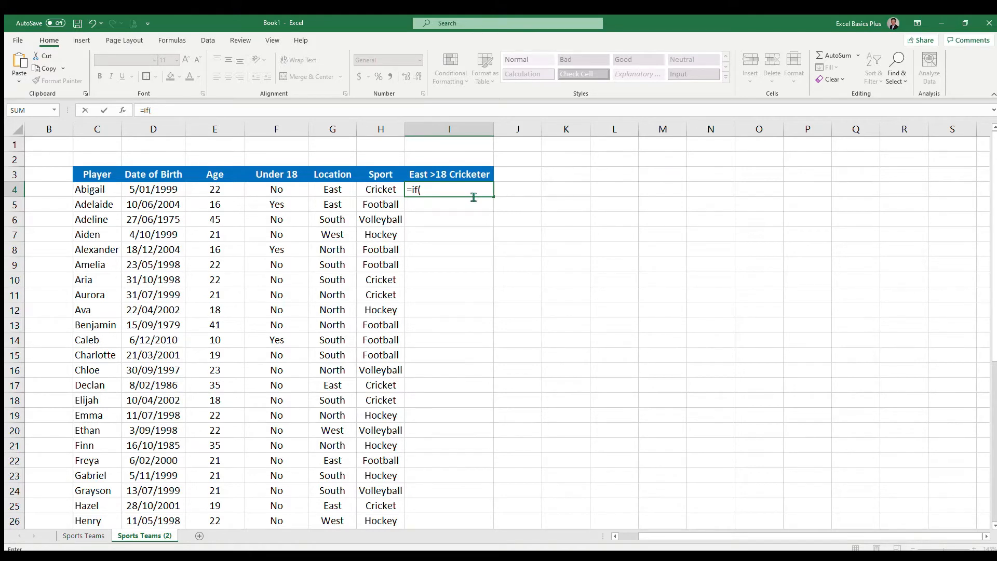
text(and()
click(338, 190)
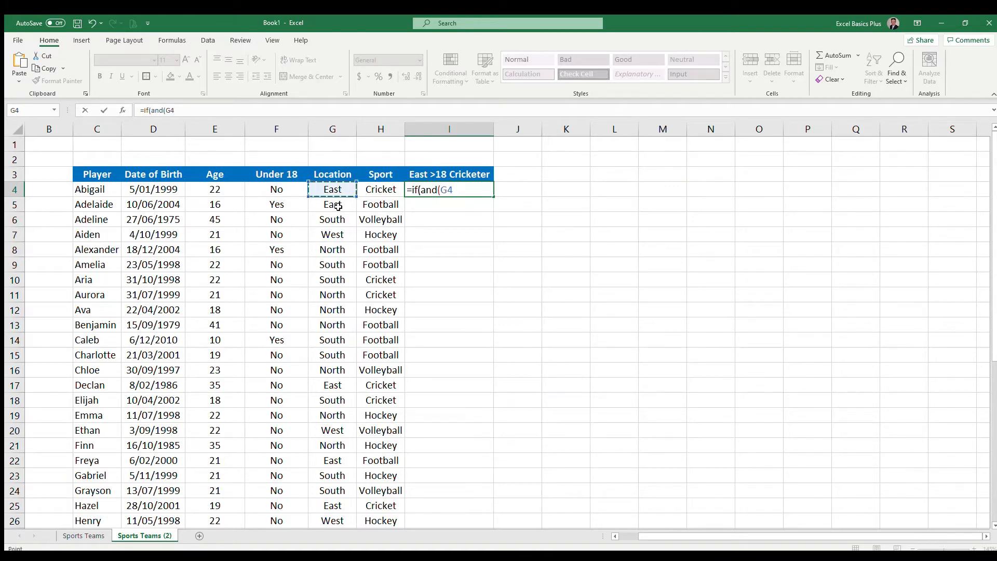
text(="East",)
Step: Add the conditions F4="No" and H4="Cricket" to the AND function in the I4 formula
click(280, 190)
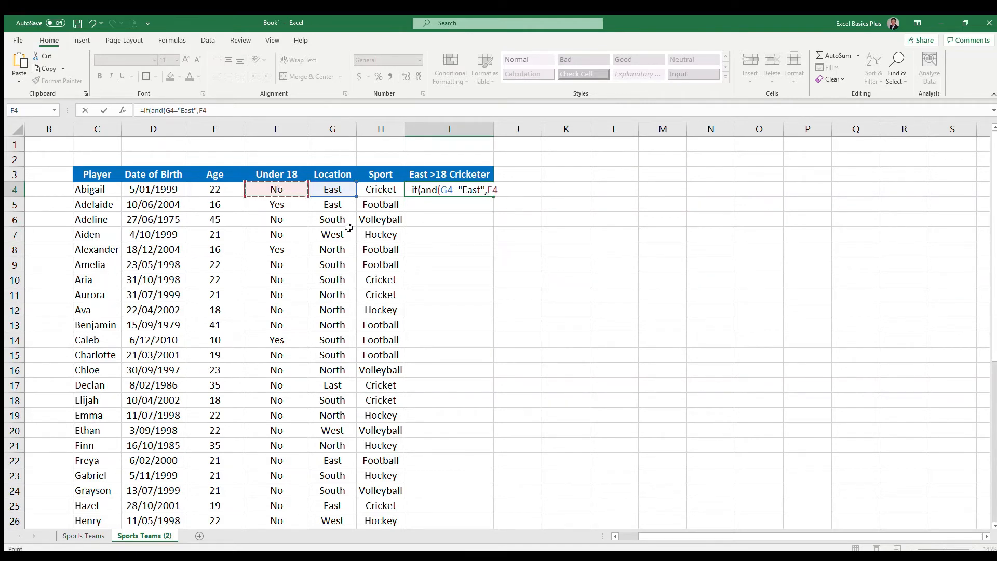
text(="No",)
click(385, 190)
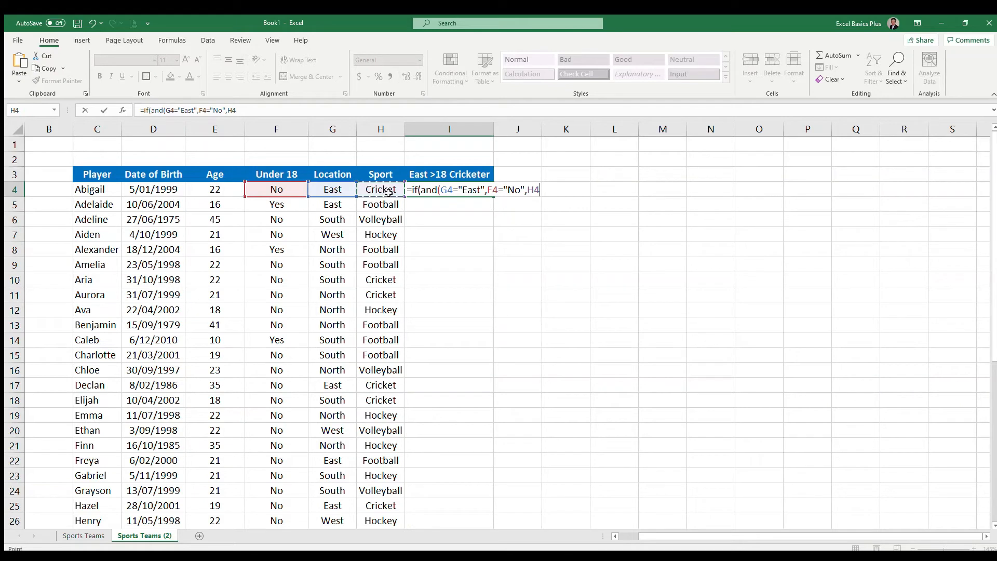
text(="Cricket")
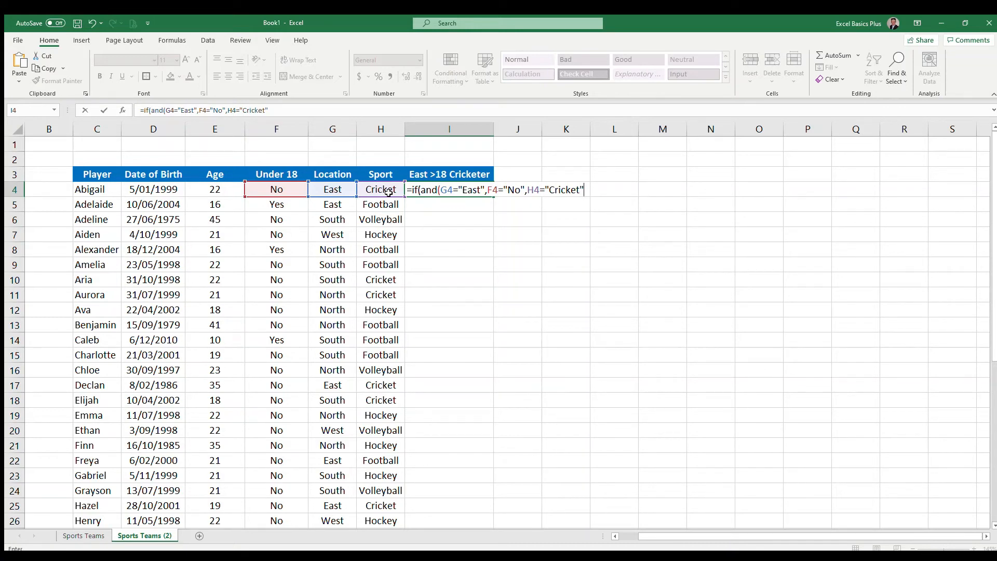
text())
Step: Close the AND test, return "Yes" if true and "No" if false, and enter the formula in I4
text(,"Yes",)
text("No")
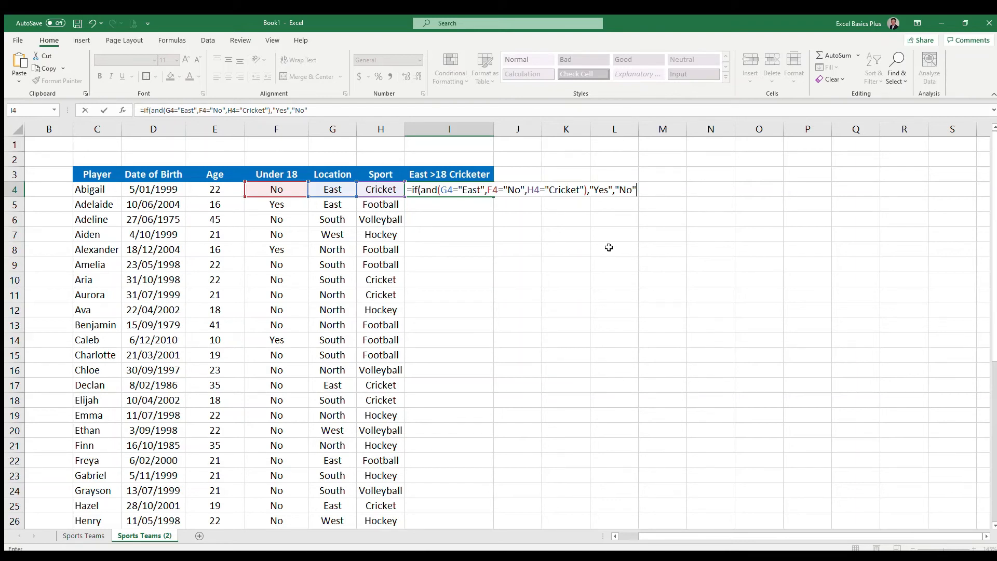
text())
key(Return)
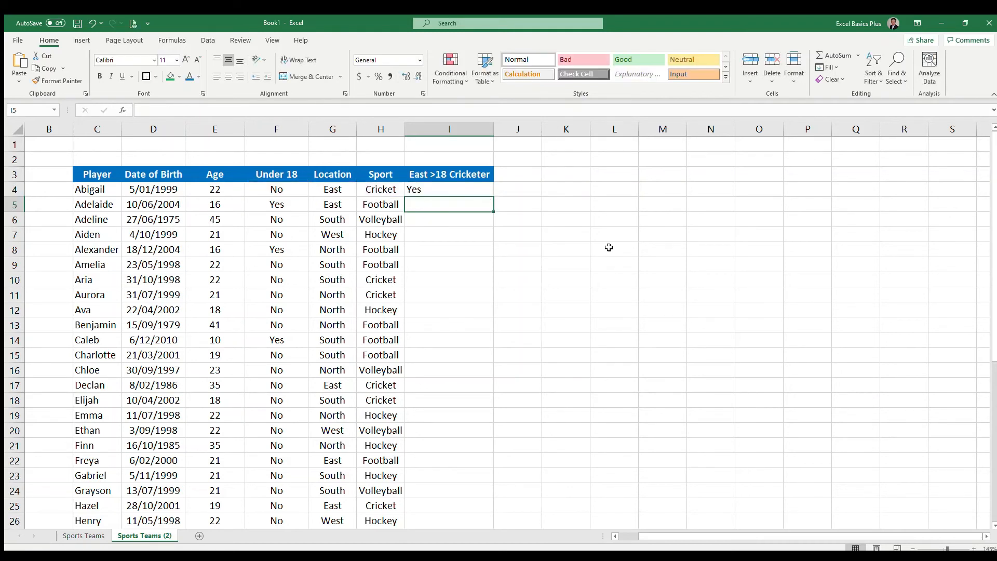
Step: Check row 4 against the three criteria and fill the I4 formula down the East >18 Cricketer column
click(445, 190)
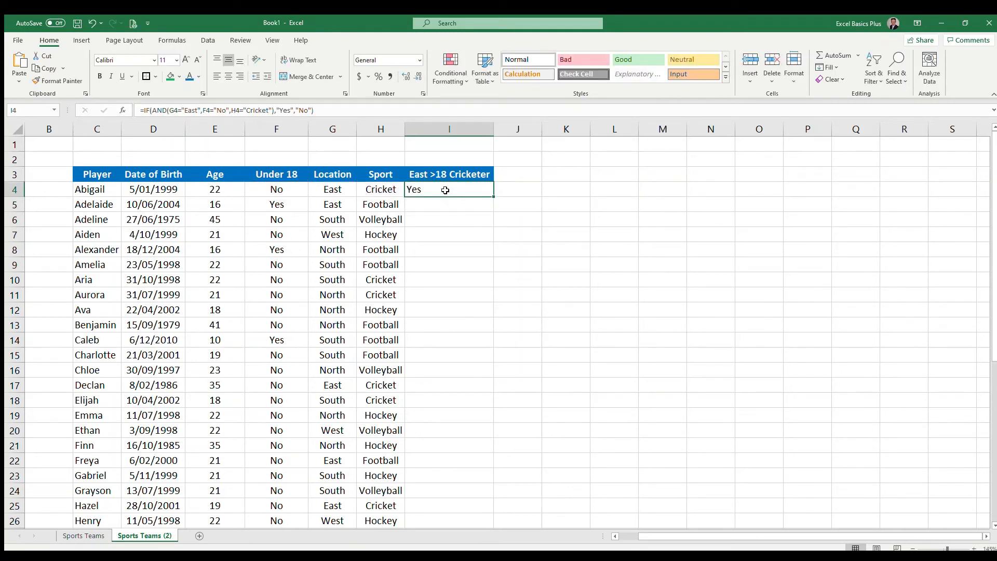
click(289, 189)
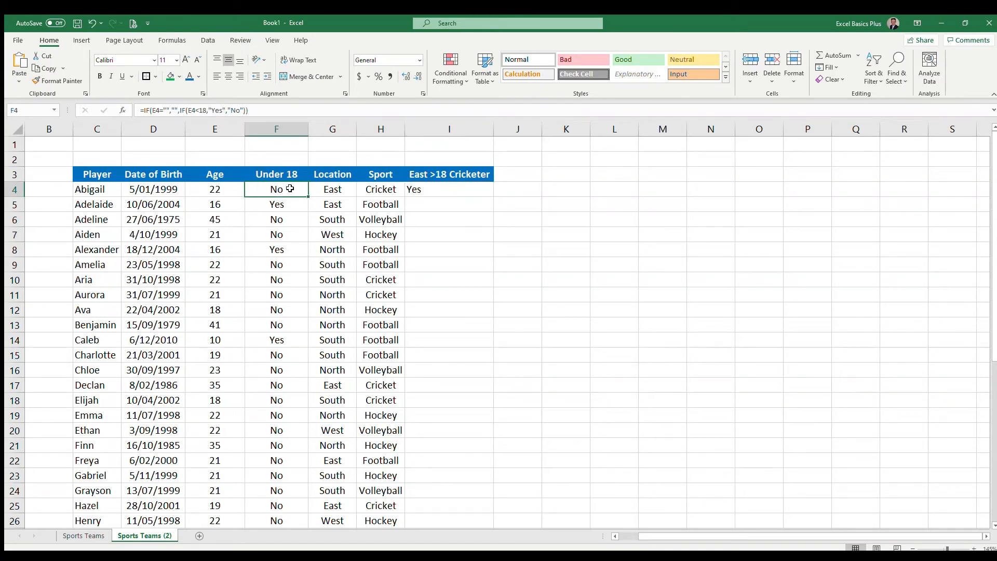
click(347, 189)
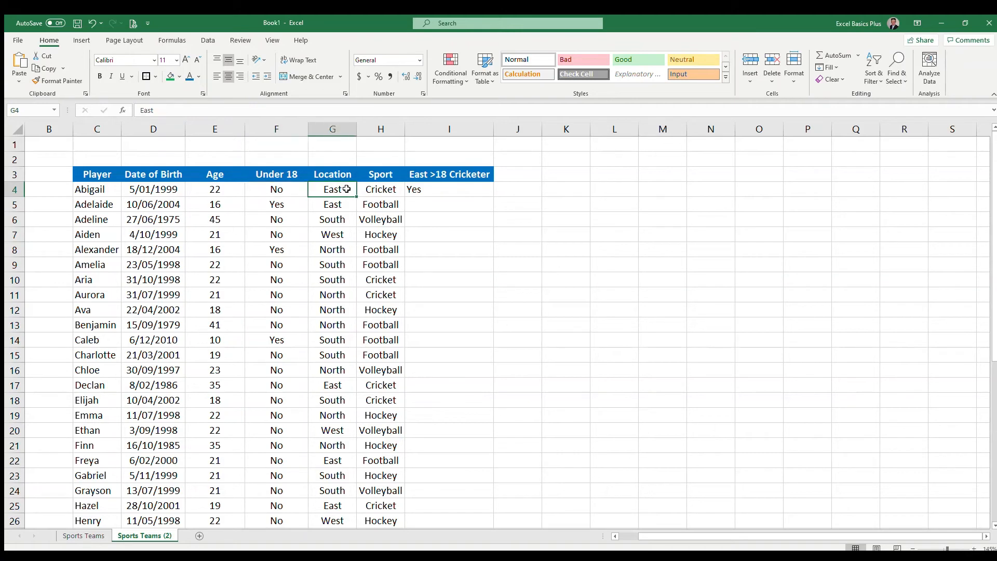
click(392, 191)
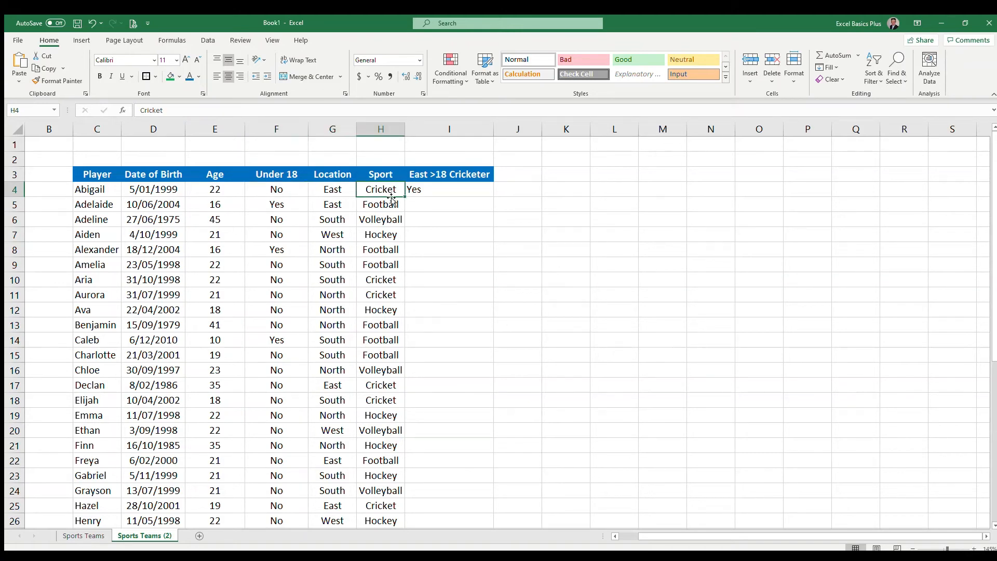
click(90, 189)
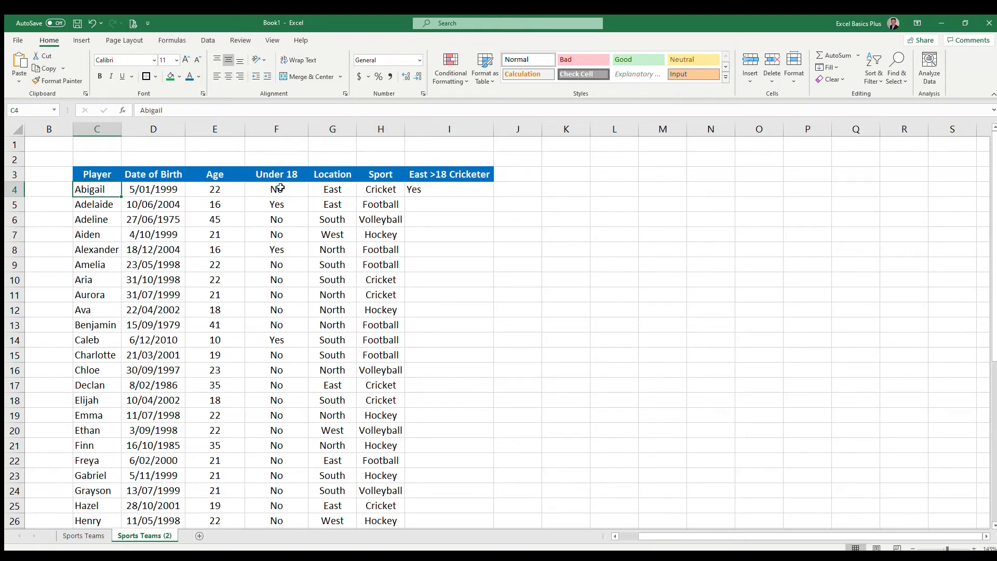
click(450, 191)
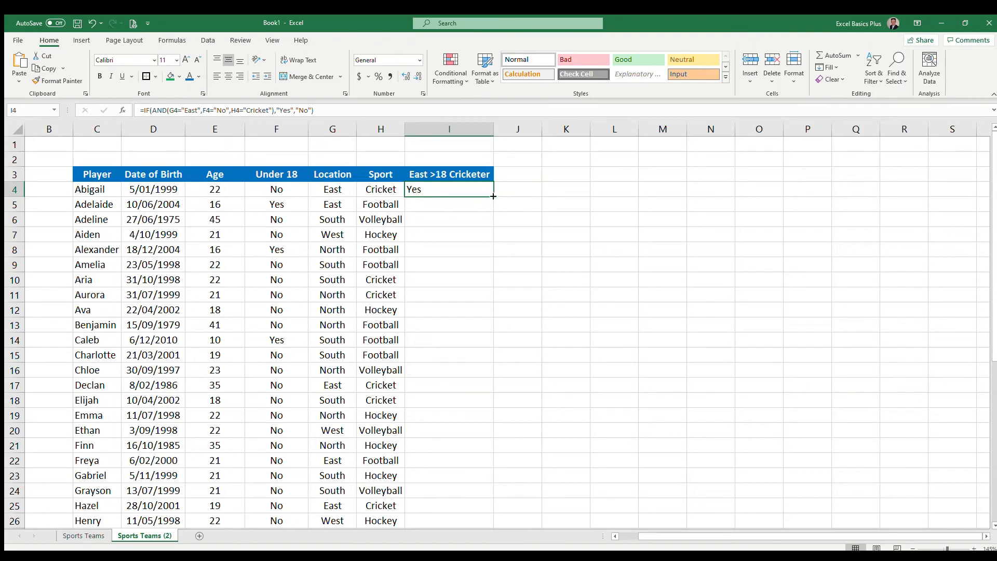
double_click(493, 196)
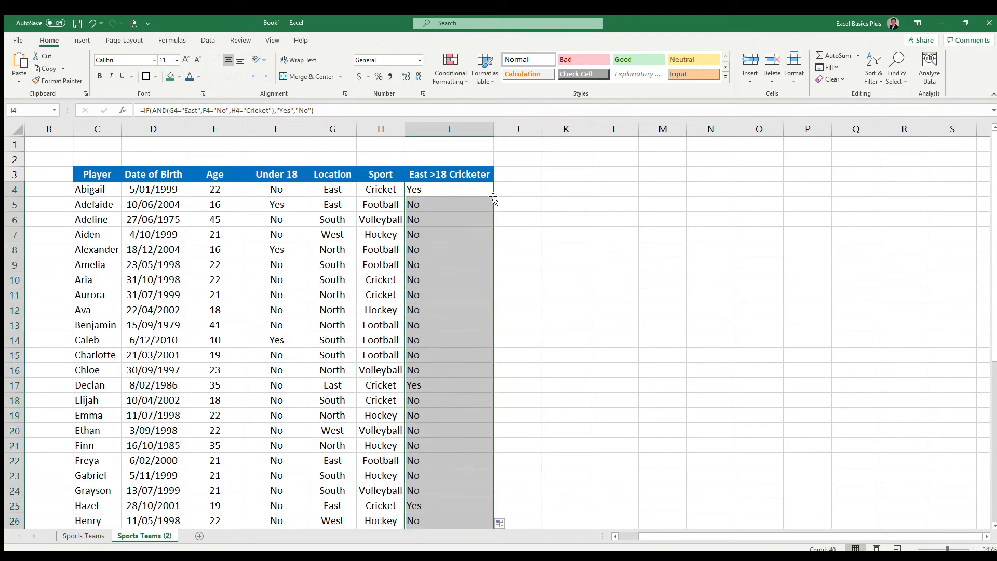
Step: Inspect the copied formulas and their results in I5, I4, I17 and I25
click(445, 207)
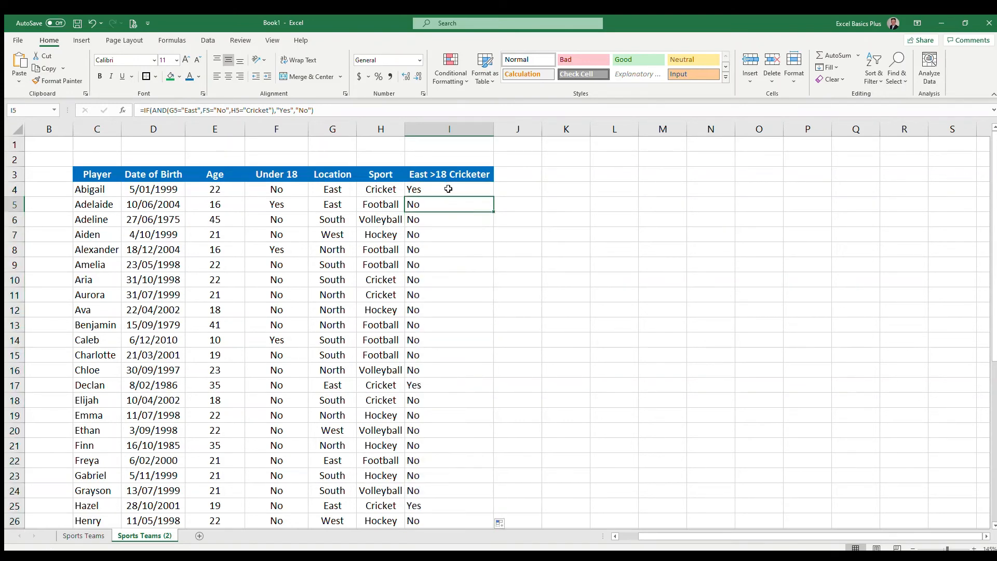
click(448, 190)
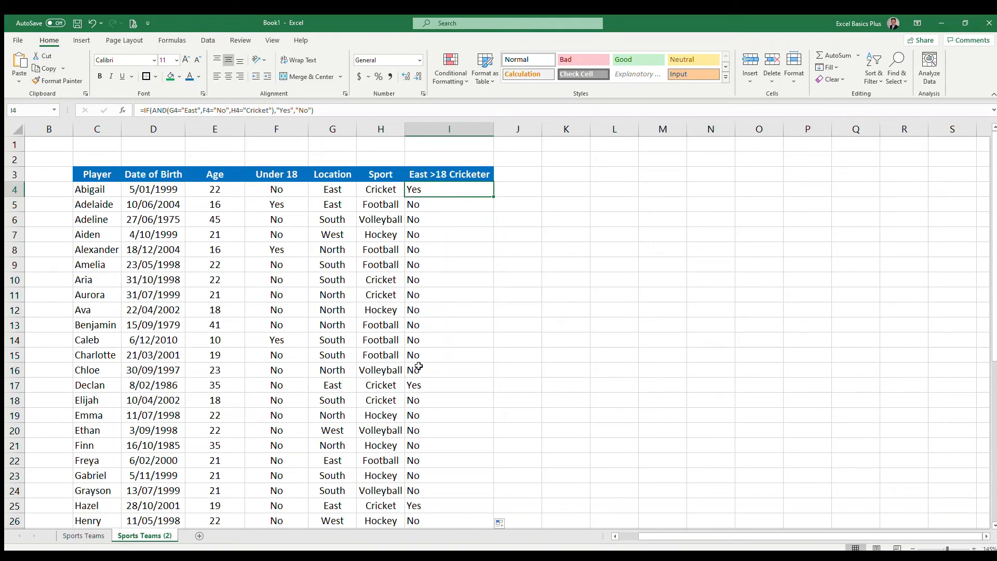
click(439, 385)
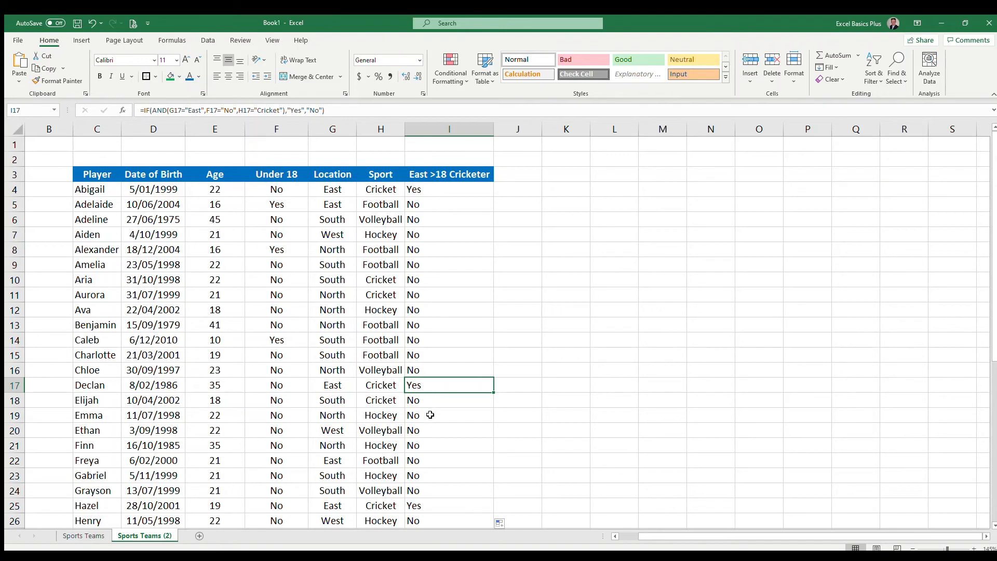
click(432, 502)
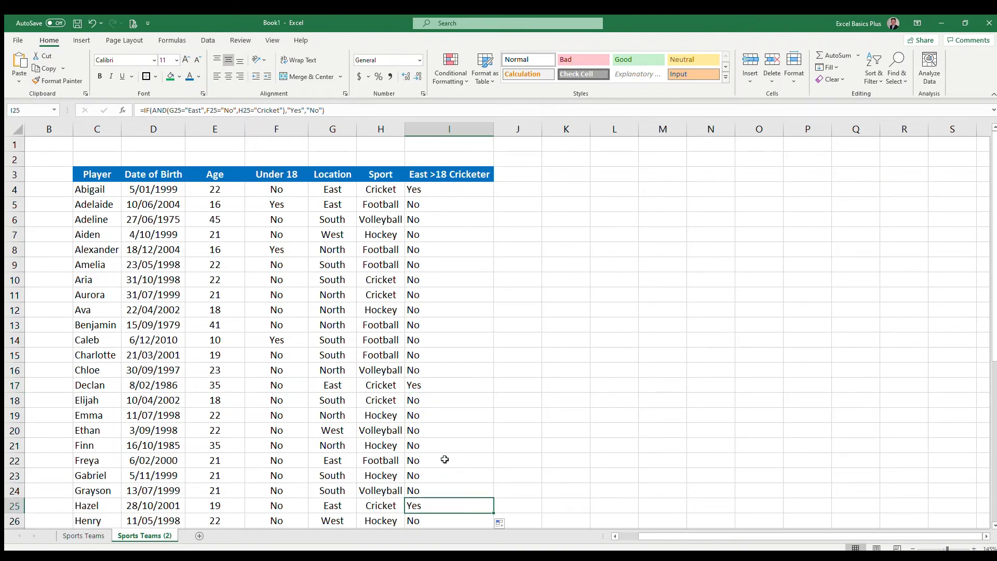
Step: Open the formula in I4 for editing
click(448, 197)
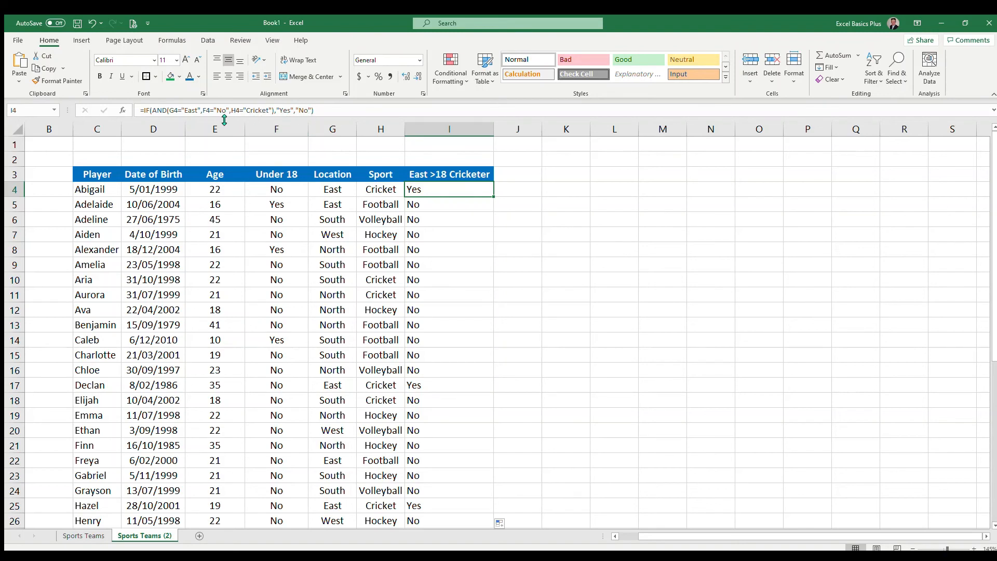
click(239, 113)
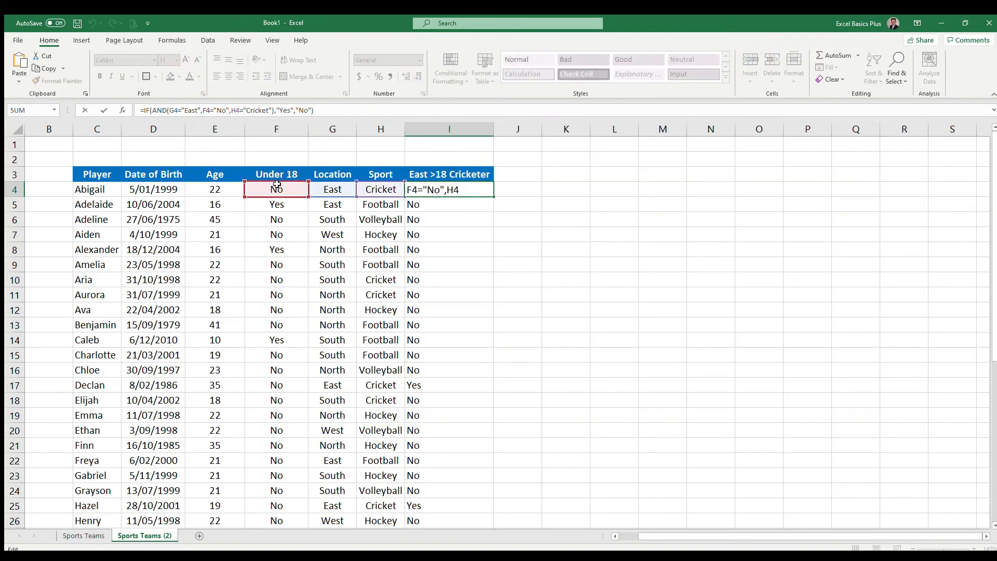